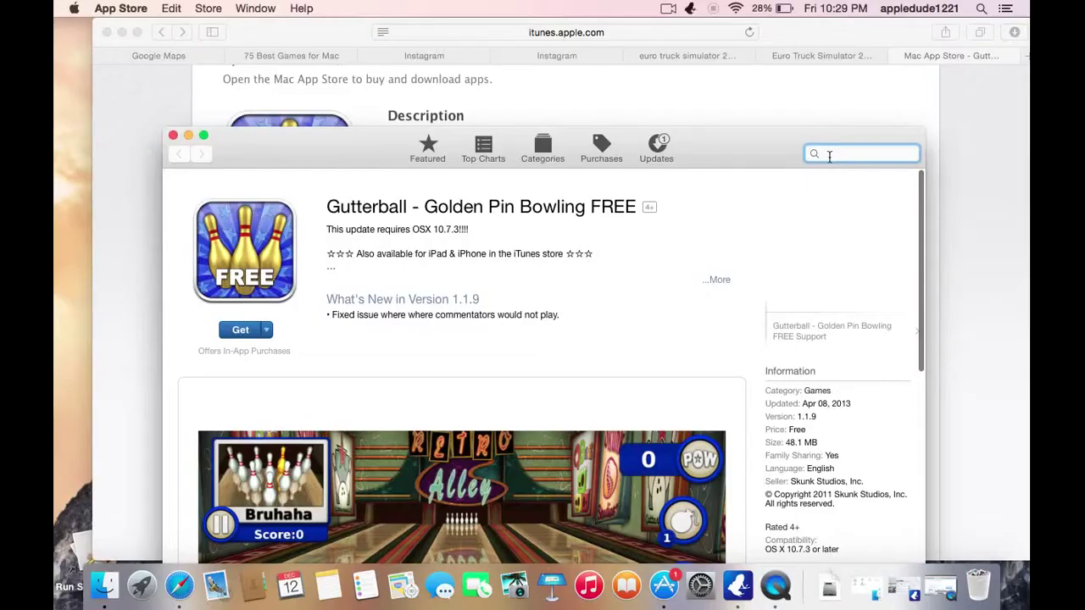
# - Enter 'gutterball 2' into the App Store search field
pyautogui.write('g')
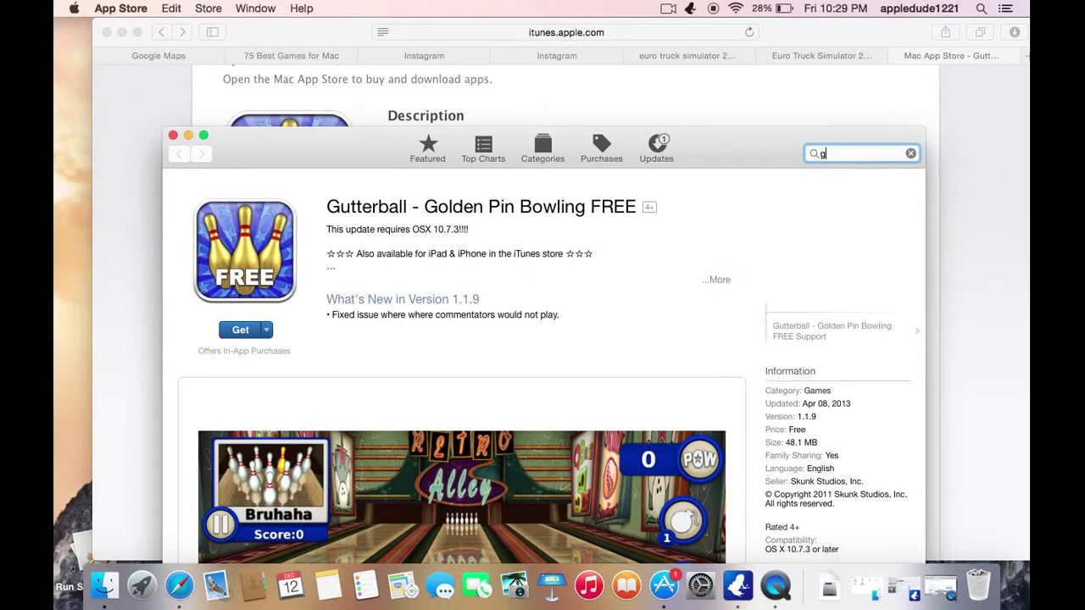
pyautogui.write('utterball')
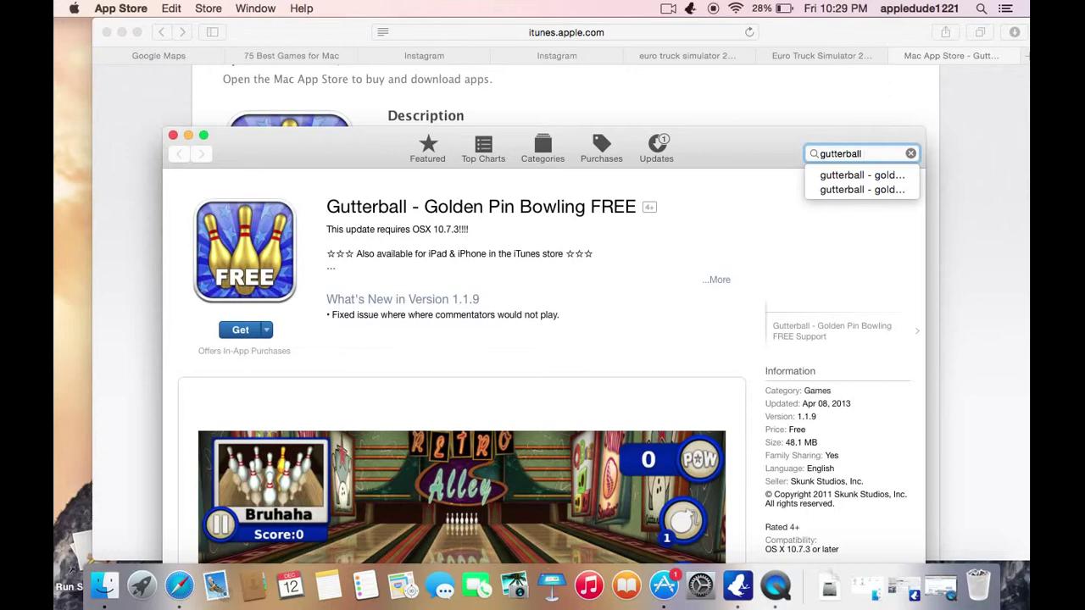
pyautogui.write(' 2')
# - Search the store for 'gutterball', removing the stray trailing 2
pyautogui.press('Return')
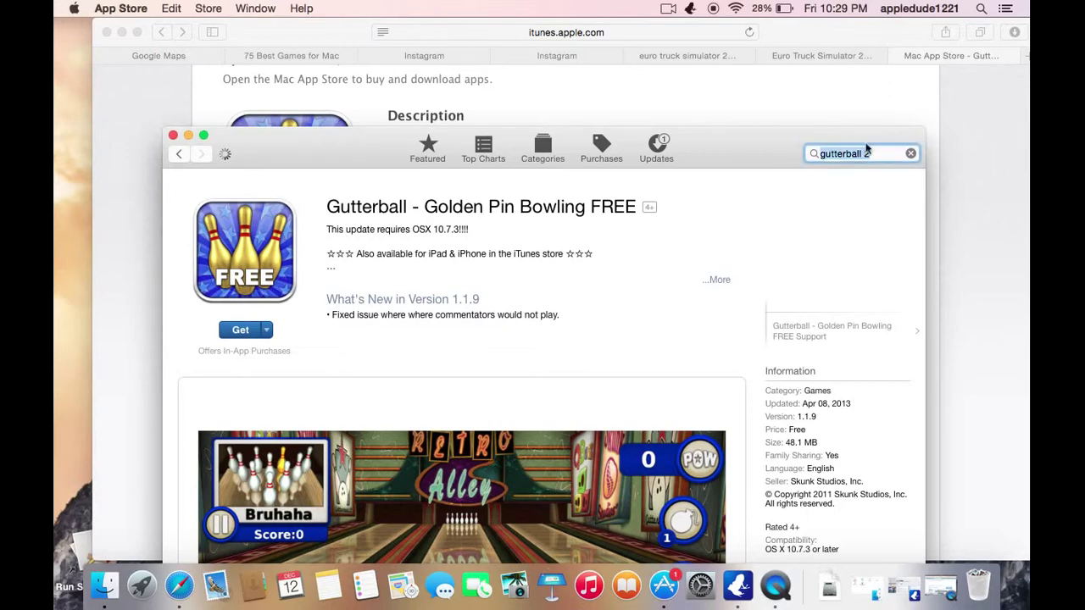
pyautogui.press('BackSpace')
pyautogui.press('Return')
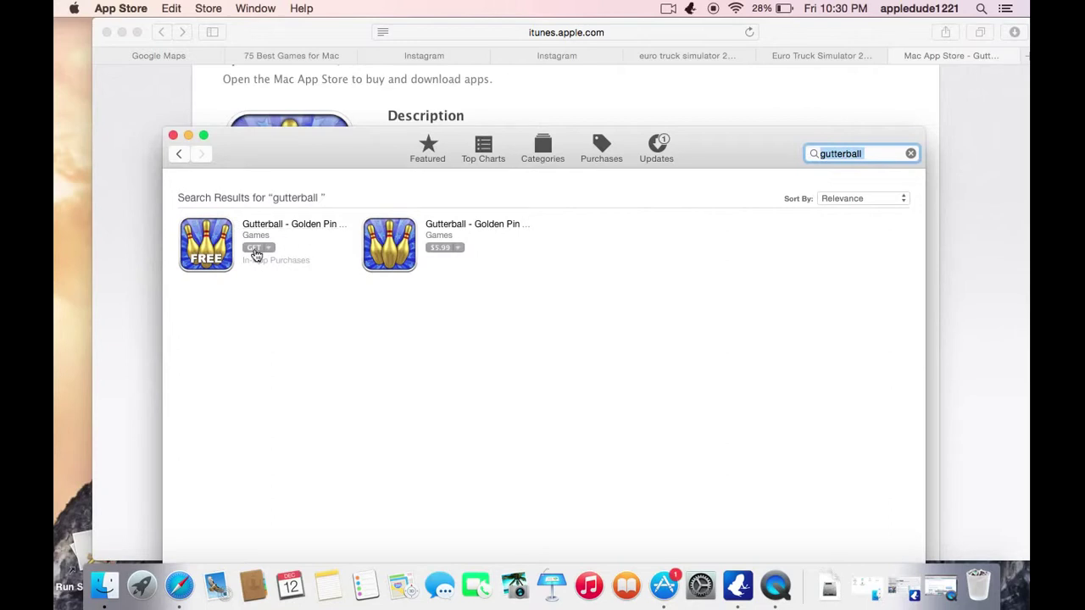
# - Get and install the free Gutterball – Golden Pin Bowling result
pyautogui.click(256, 256)
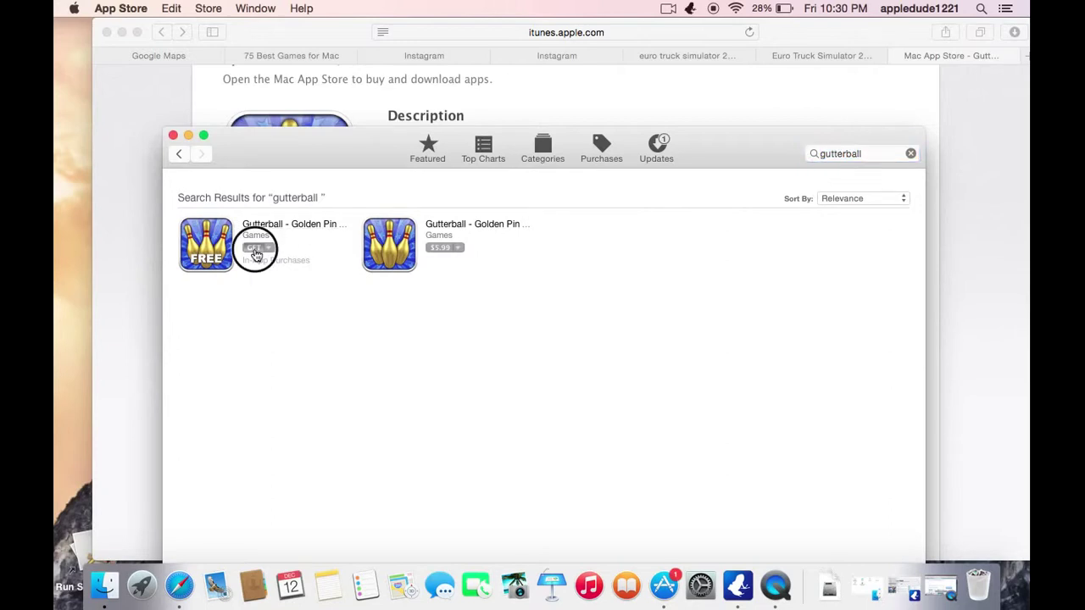
pyautogui.click(249, 315)
pyautogui.click(250, 315)
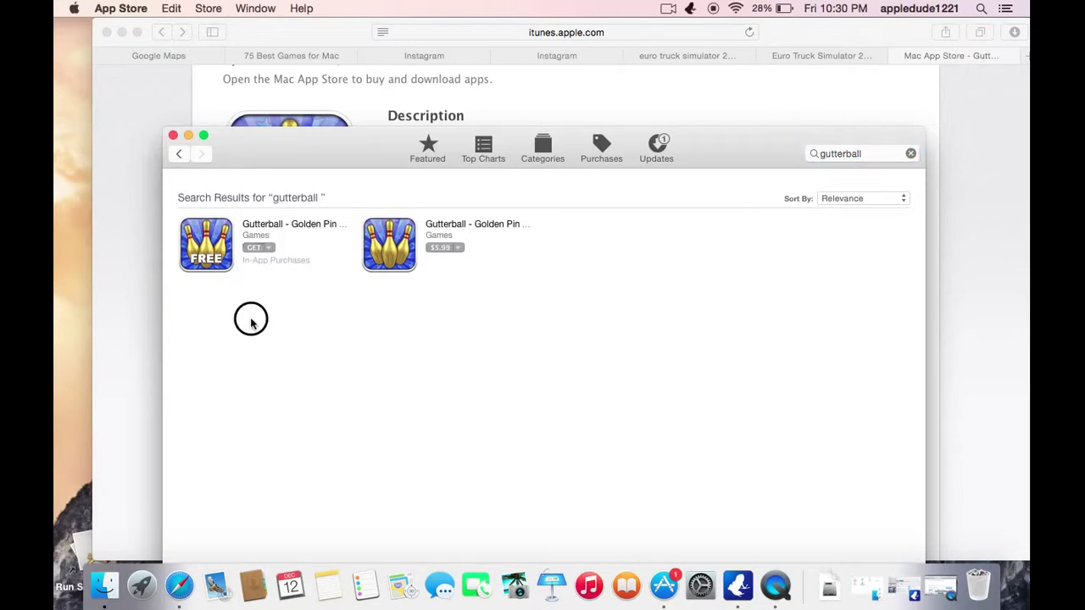
pyautogui.click(252, 250)
# - Confirm the free game's install and track its download in Launchpad until complete
pyautogui.click(261, 248)
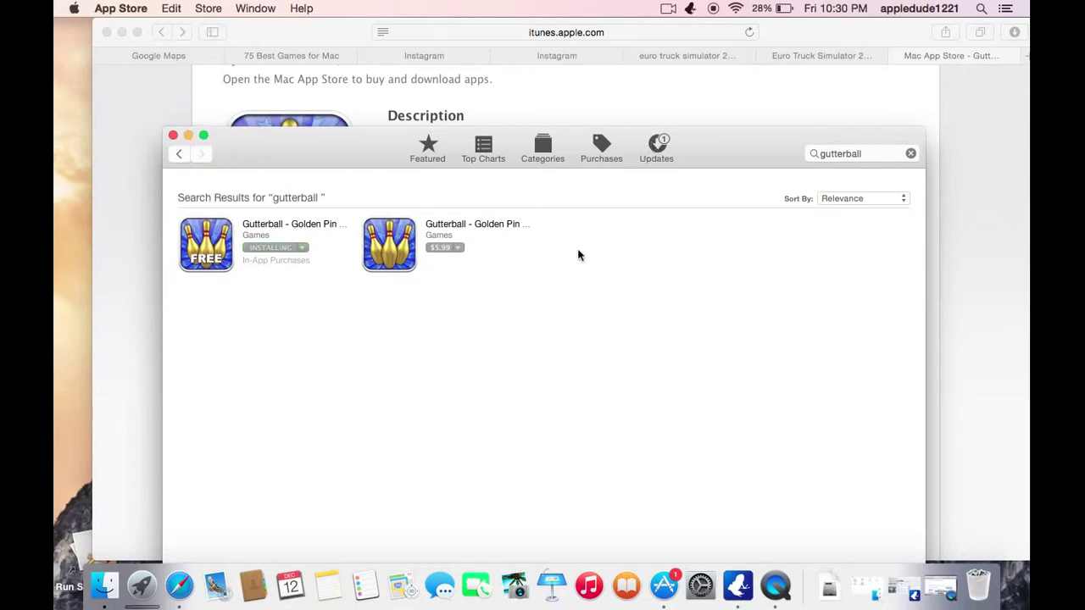
pyautogui.click(132, 595)
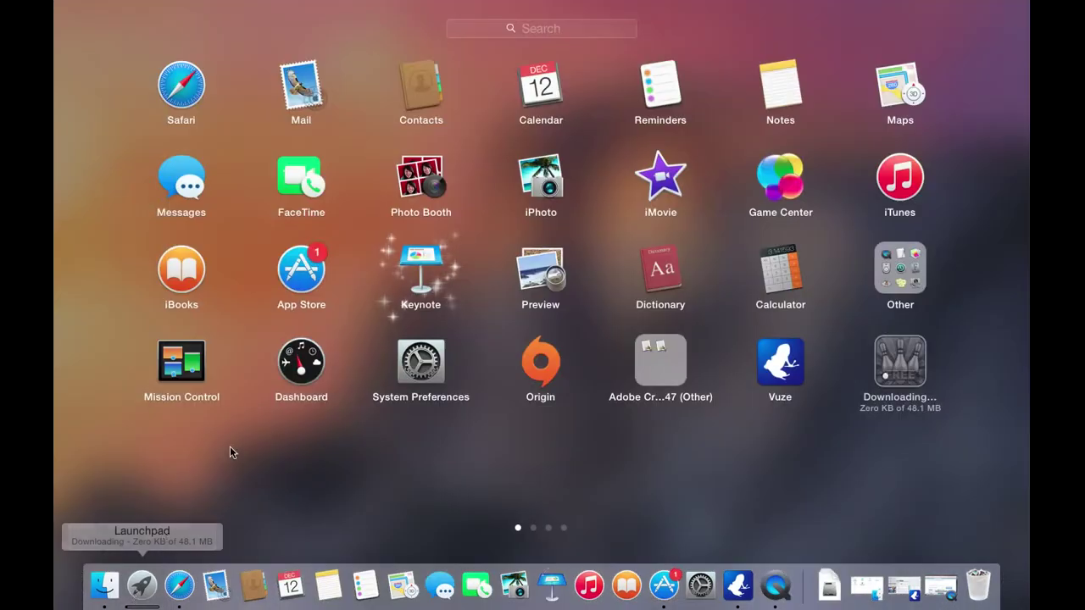
pyautogui.click(533, 529)
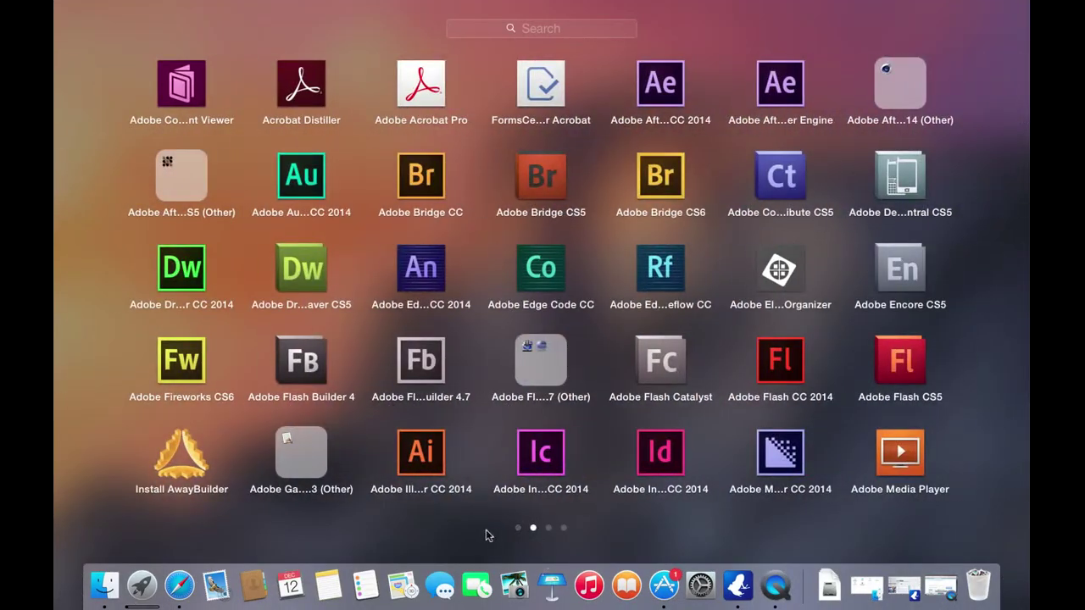
pyautogui.click(518, 528)
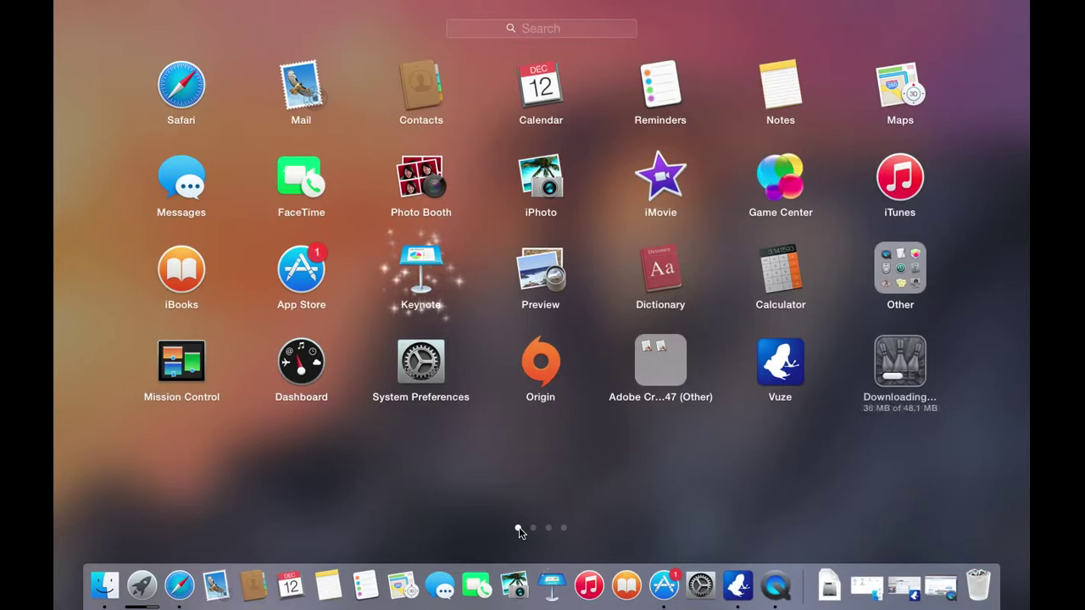
pyautogui.click(455, 516)
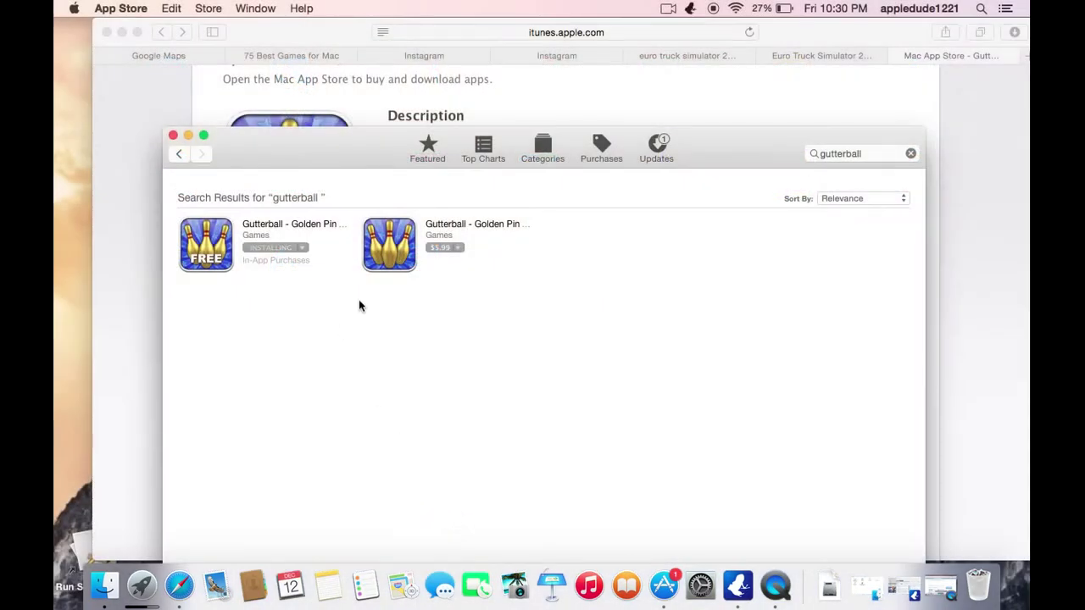
pyautogui.click(149, 600)
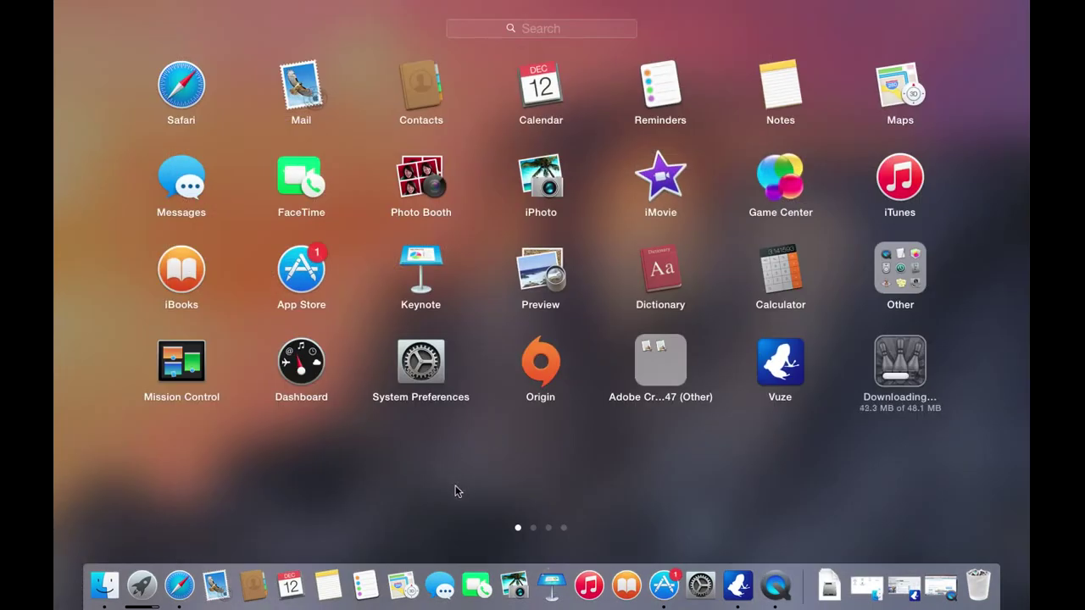
pyautogui.click(455, 491)
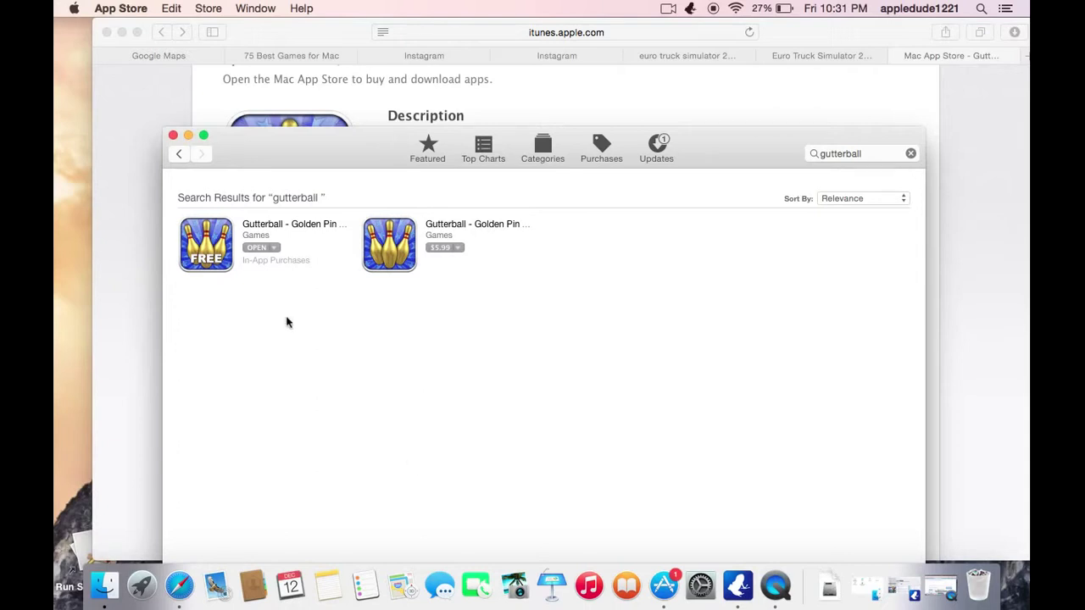
# - Open the newly installed free Gutterball game from its App Store result
pyautogui.click(255, 248)
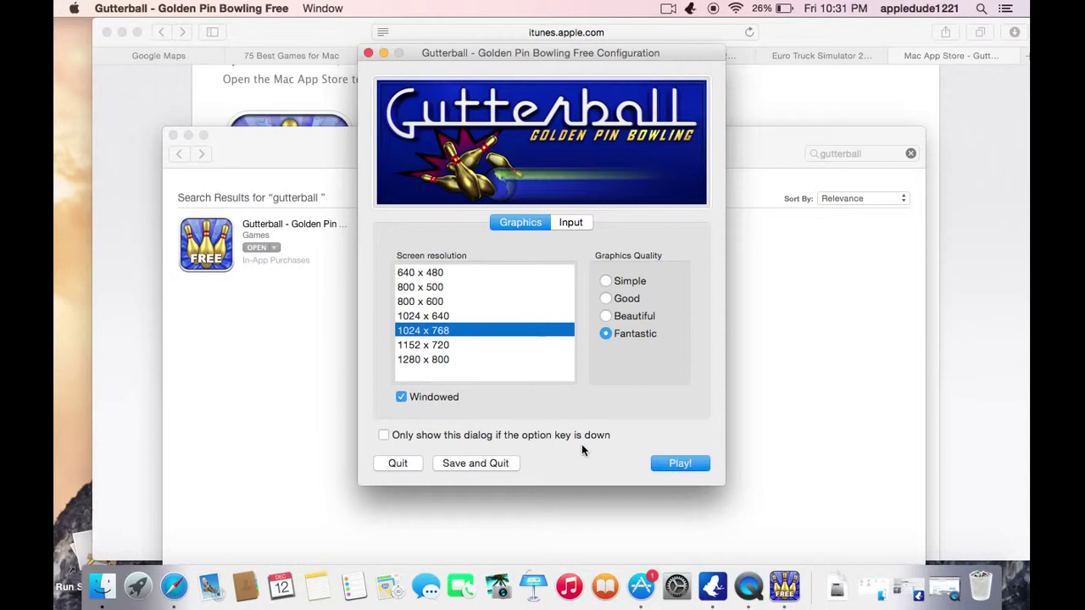
# - Play the game with 1024 x 768 windowed, Fantastic quality settings
pyautogui.click(686, 465)
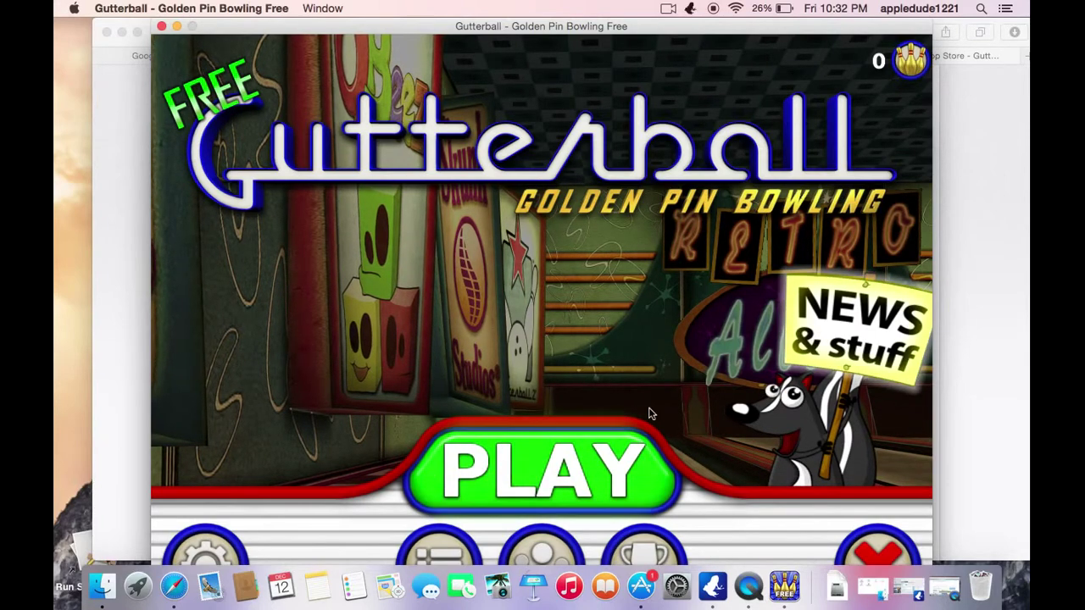
# - Add a new player named 'appledude' on the Players screen
pyautogui.click(534, 462)
pyautogui.click(468, 257)
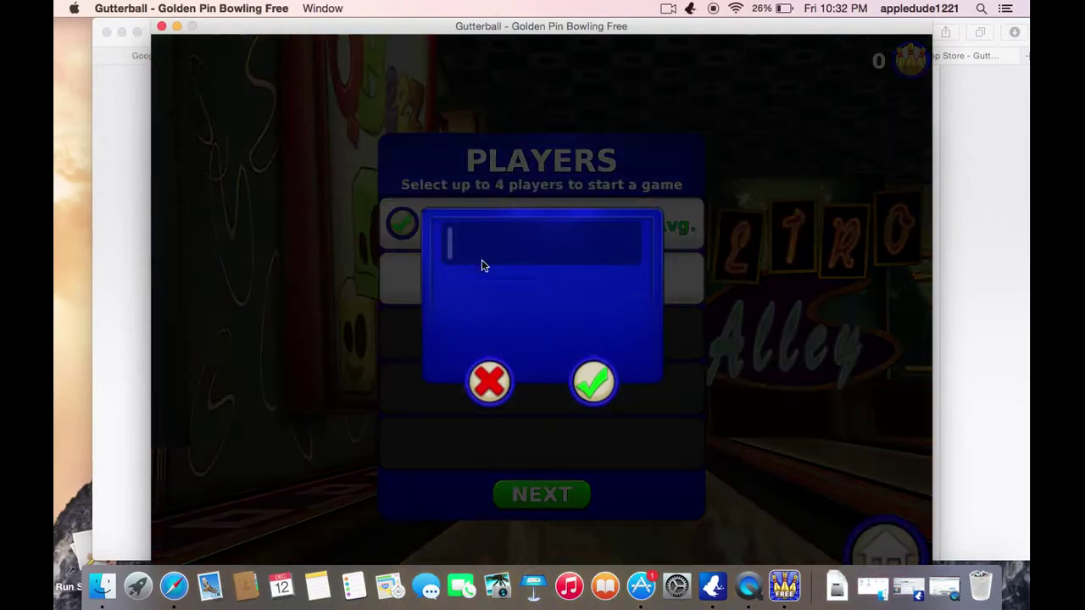
pyautogui.write('appledude1')
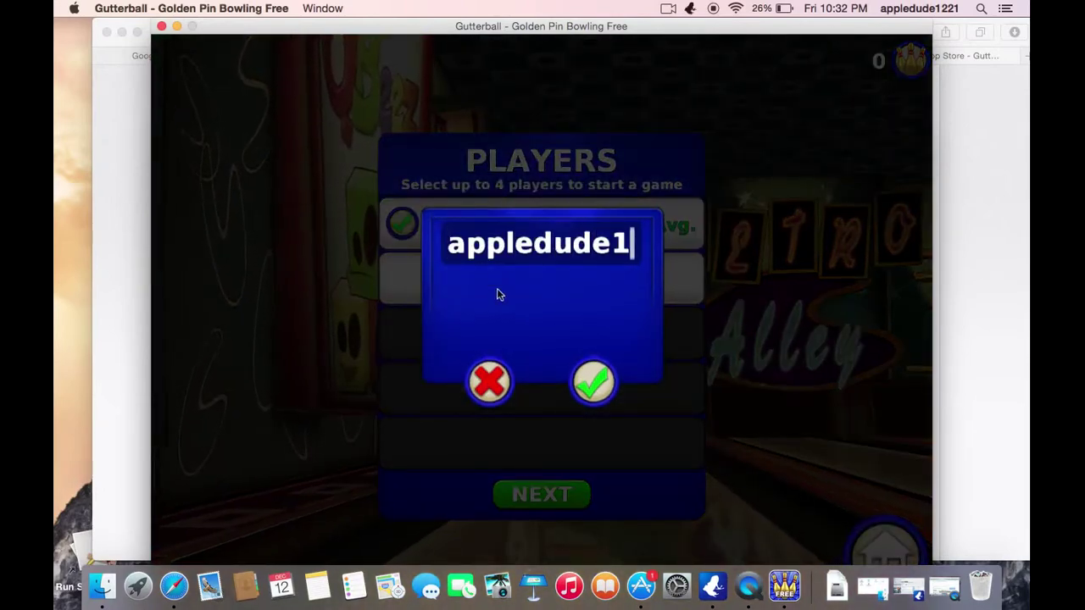
pyautogui.press('BackSpace')
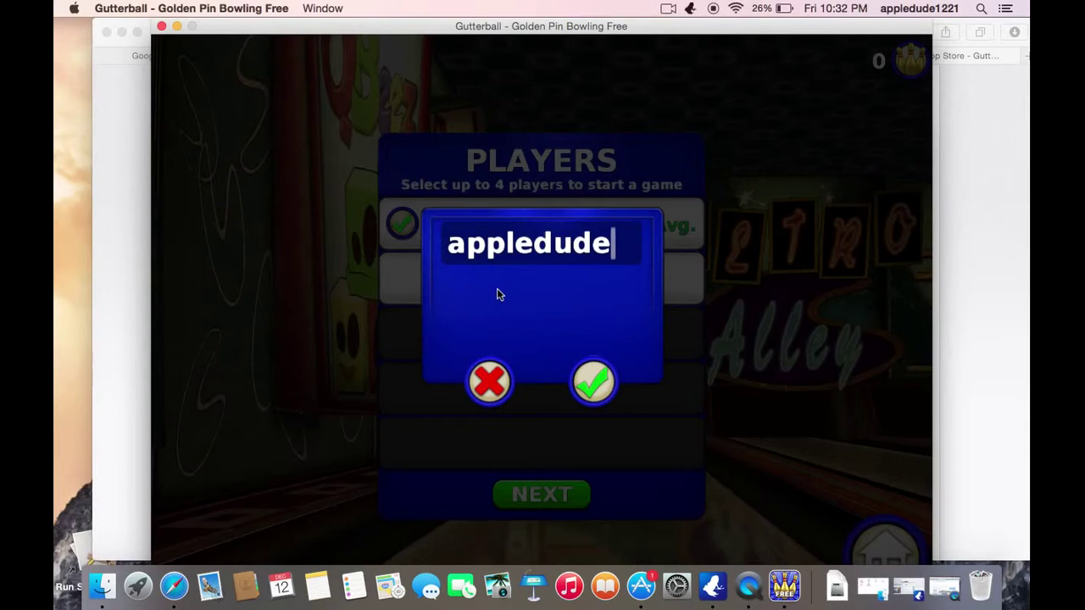
pyautogui.click(582, 371)
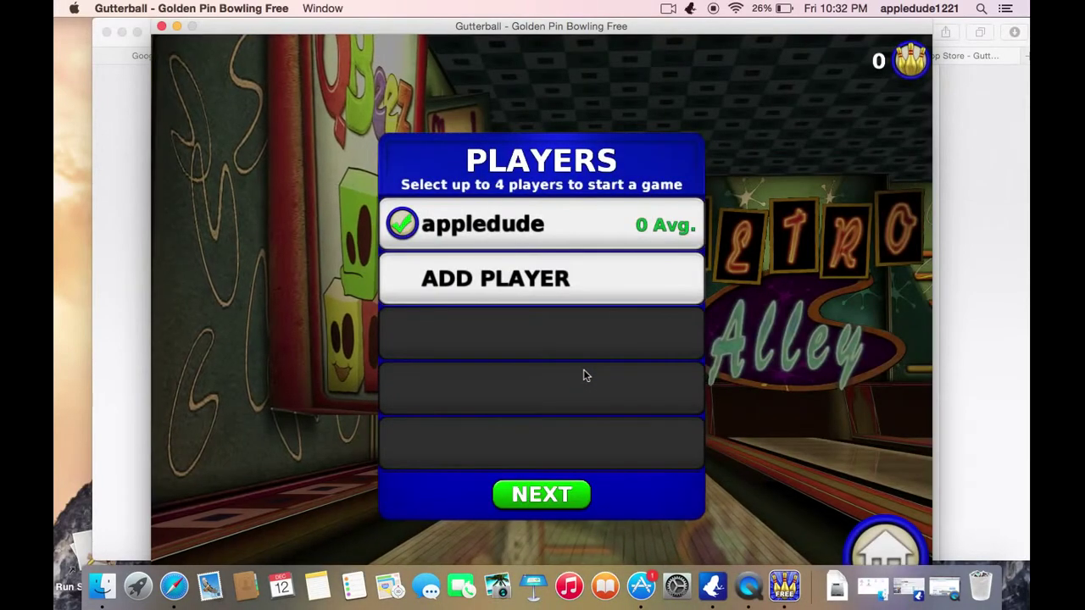
pyautogui.click(556, 499)
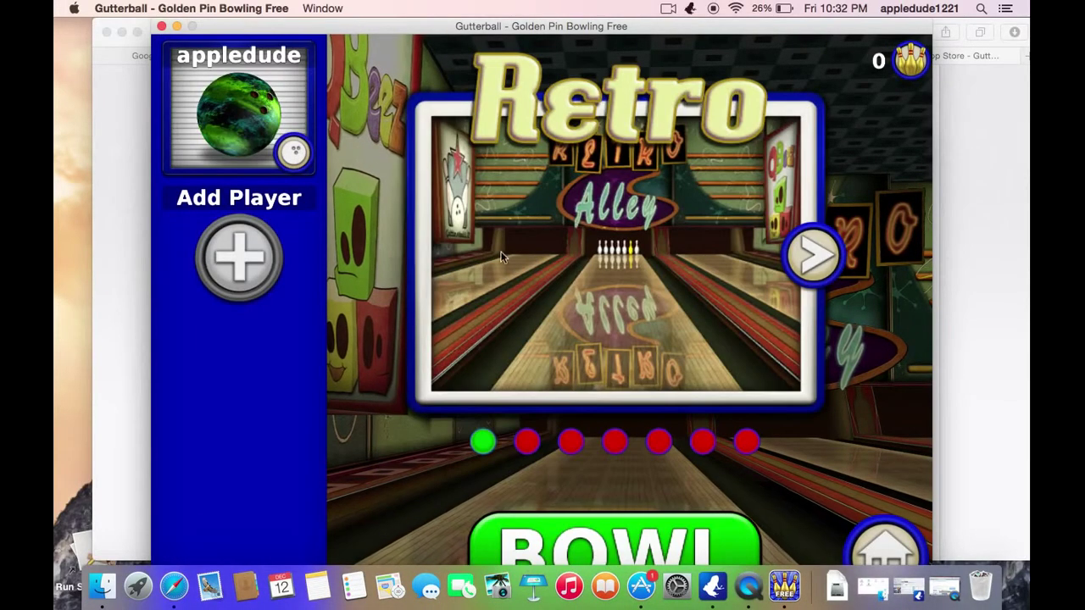
pyautogui.click(844, 260)
pyautogui.click(843, 260)
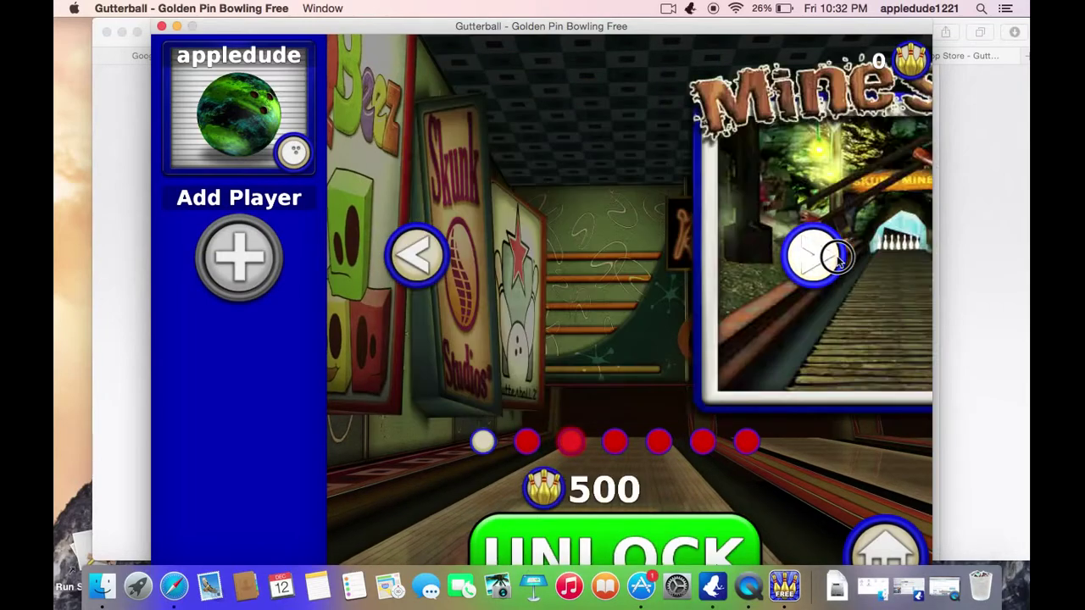
pyautogui.click(843, 260)
pyautogui.click(843, 260)
pyautogui.click(841, 260)
pyautogui.click(839, 261)
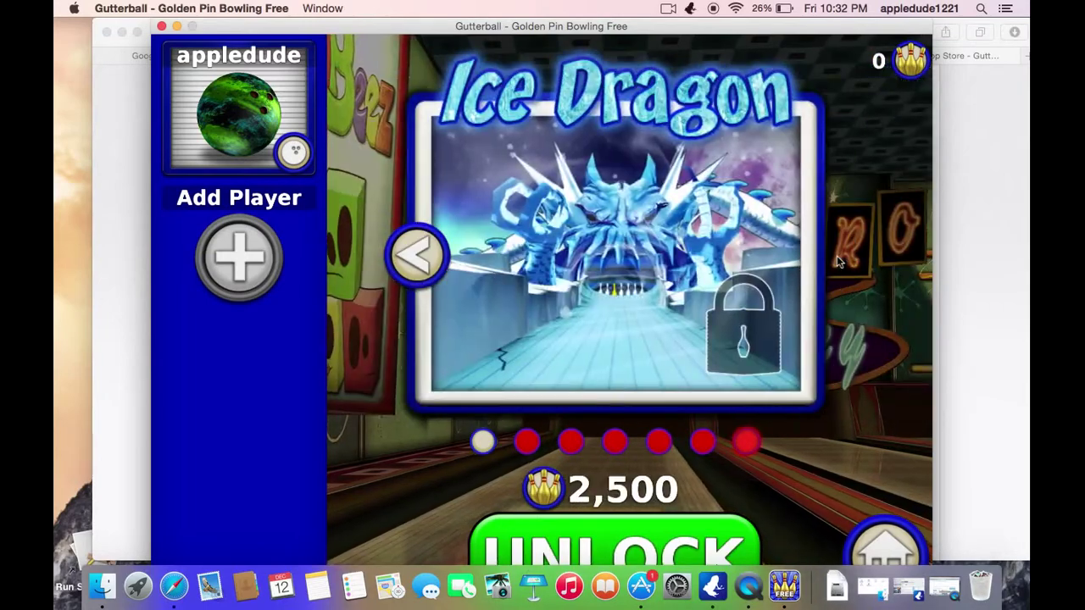
pyautogui.click(424, 258)
pyautogui.click(425, 259)
pyautogui.click(424, 258)
pyautogui.click(424, 258)
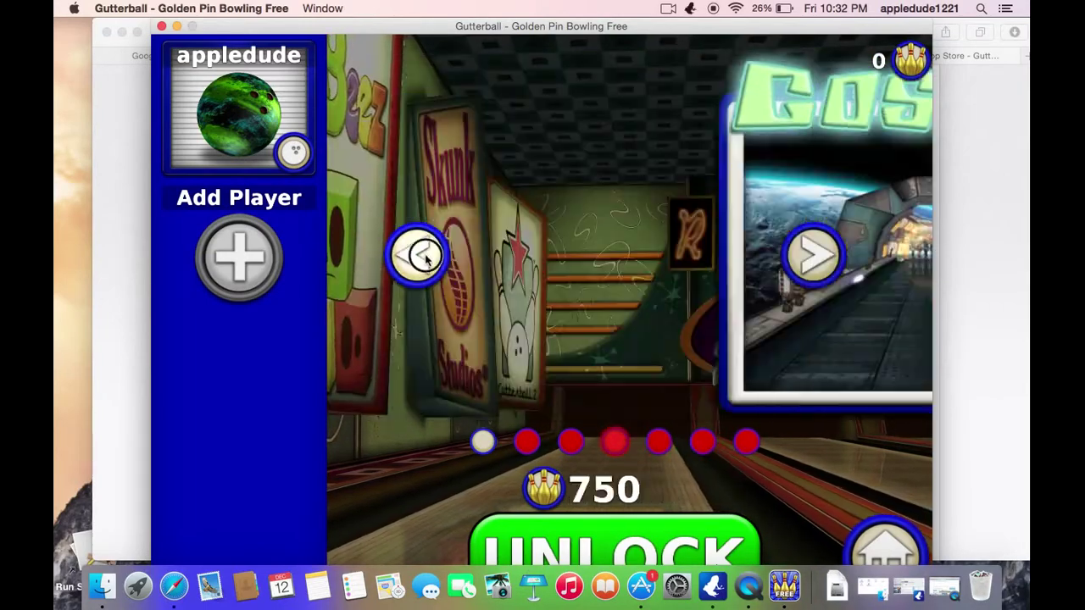
pyautogui.click(424, 259)
pyautogui.click(424, 259)
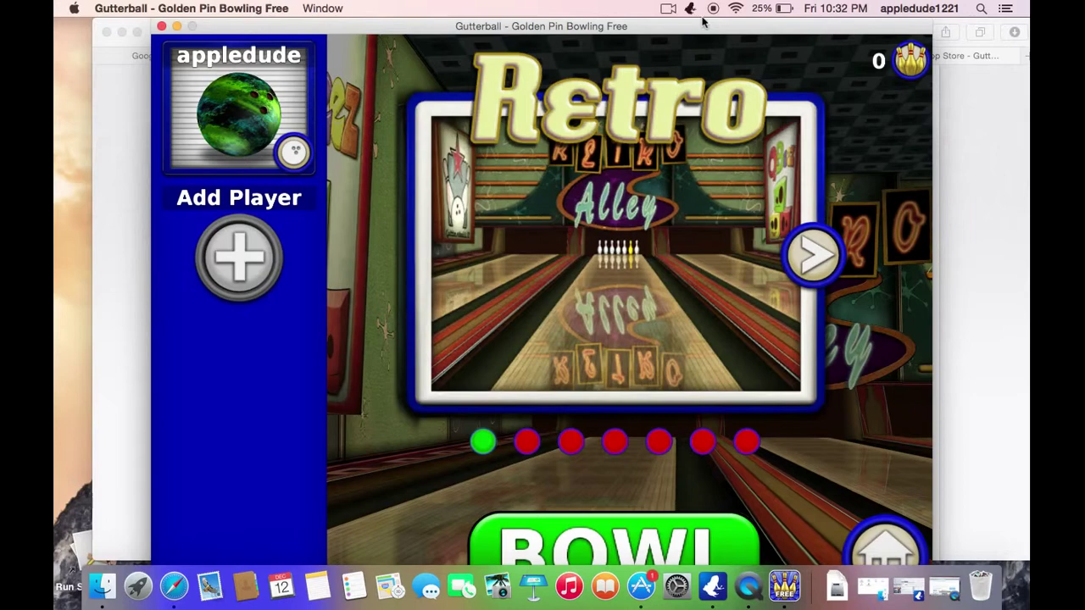
# - Minimize the Gutterball game window to the Dock
pyautogui.click(177, 27)
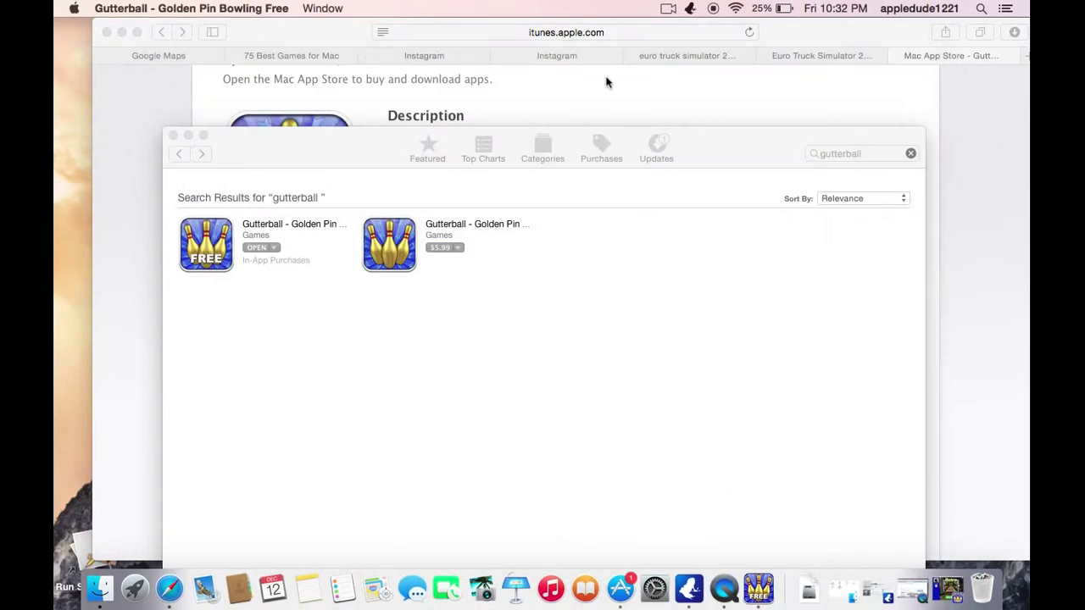